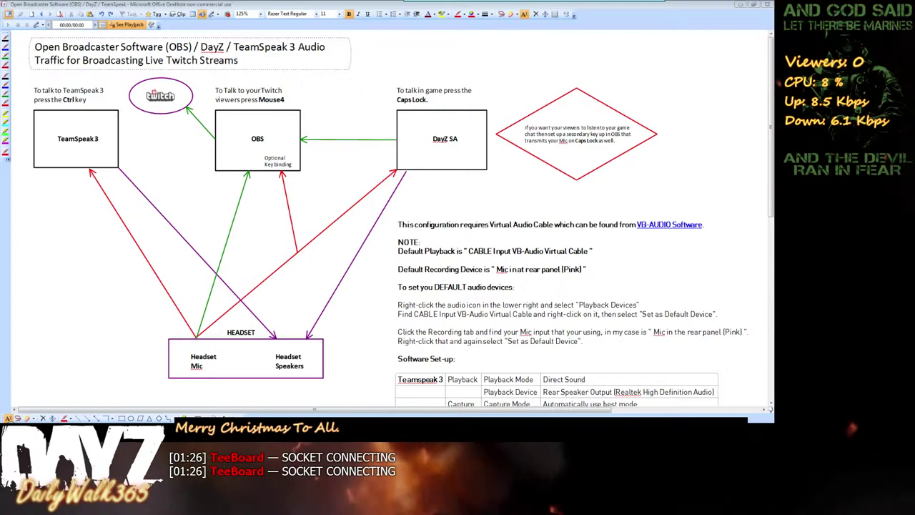
# - Look over the VB-Audio Virtual Apps web page, then return to the OneNote audio diagram
pyautogui.hotkey('alt', 'Tab')
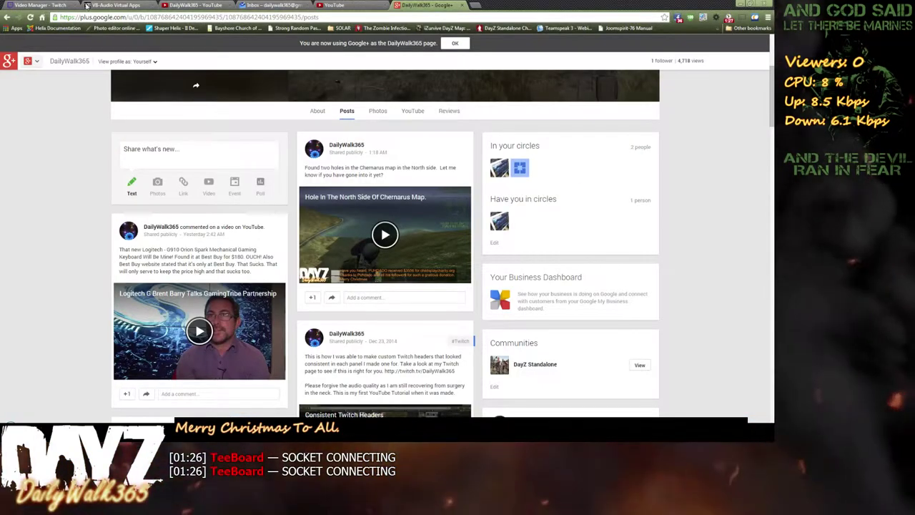
pyautogui.click(100, 5)
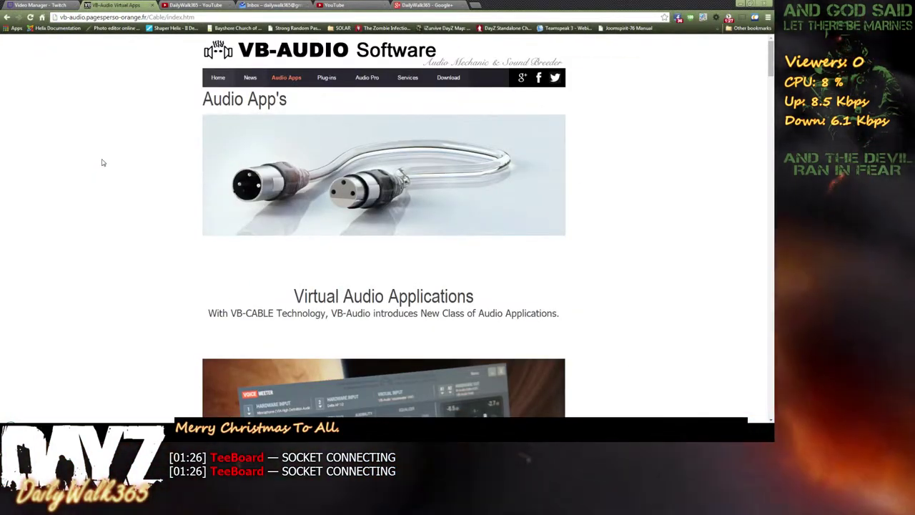
pyautogui.scroll(-3, 102, 163)
pyautogui.scroll(-10, 102, 165)
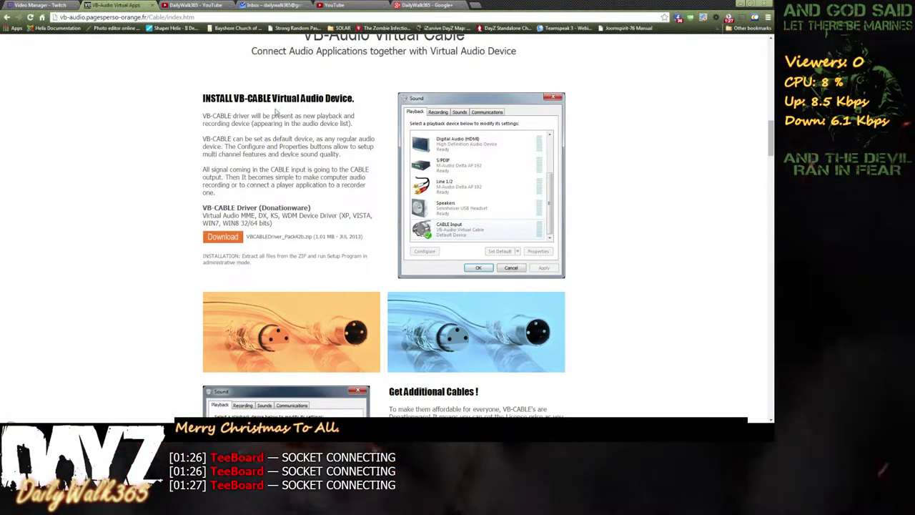
pyautogui.hotkey('alt', 'Tab')
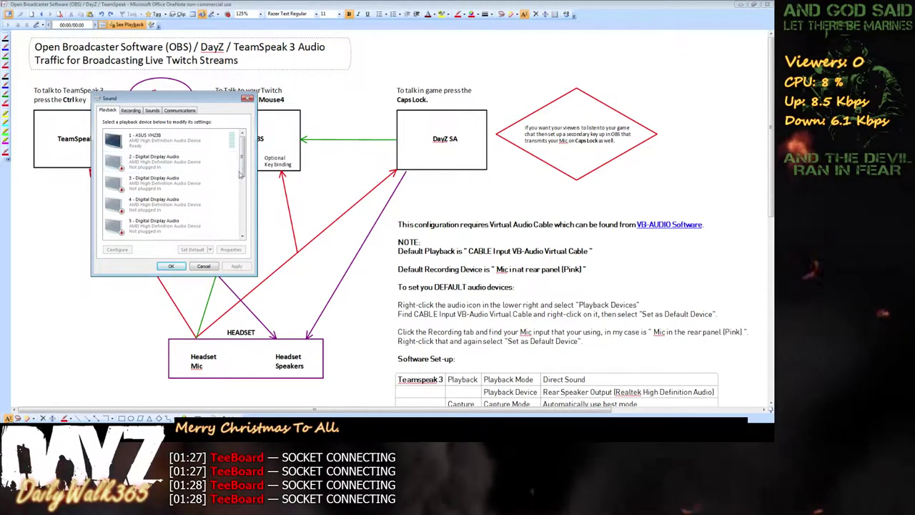
# - Confirm CABLE Input is the default playback device
pyautogui.moveTo(245, 170); pyautogui.dragTo(249, 231)
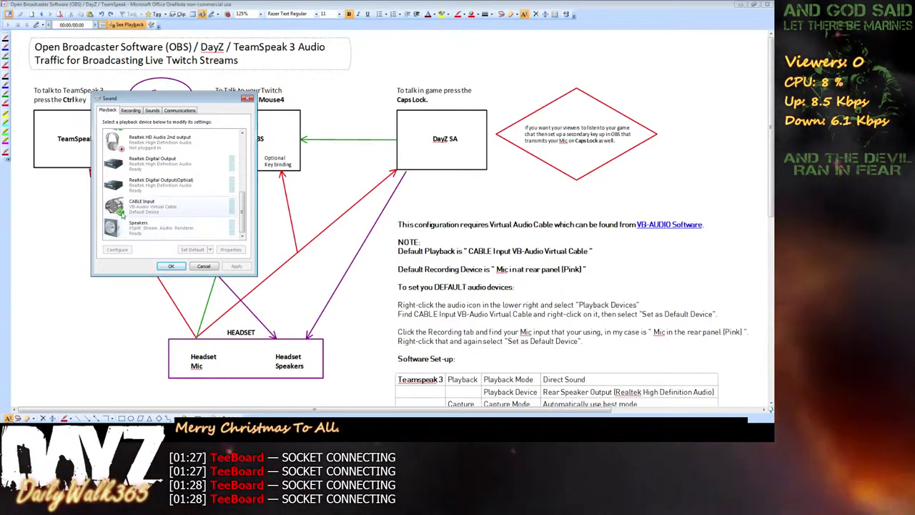
pyautogui.rightClick(144, 210)
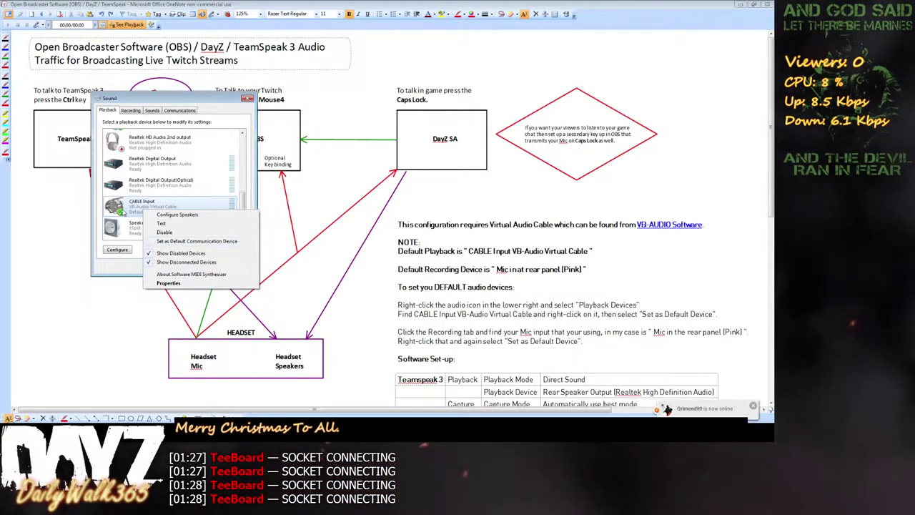
pyautogui.click(123, 213)
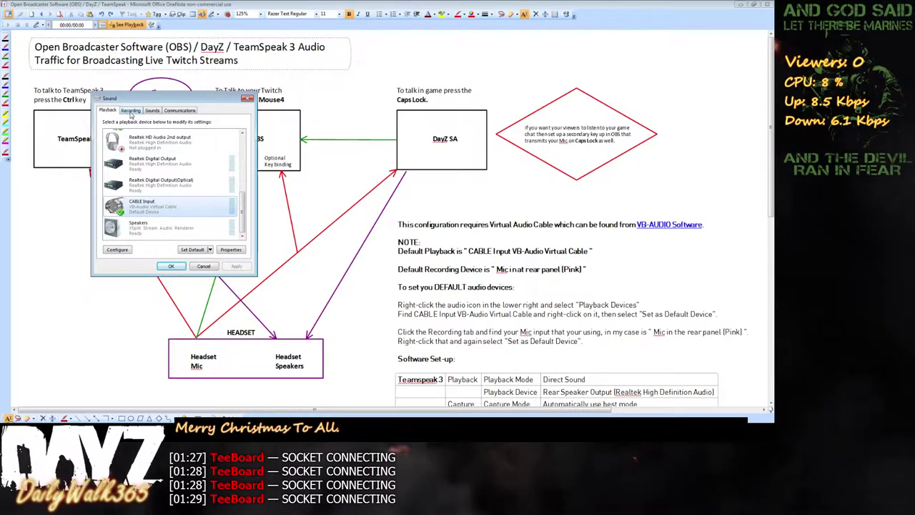
# - Confirm the rear-panel mic is the default recording device and close the Sound dialog
pyautogui.click(131, 110)
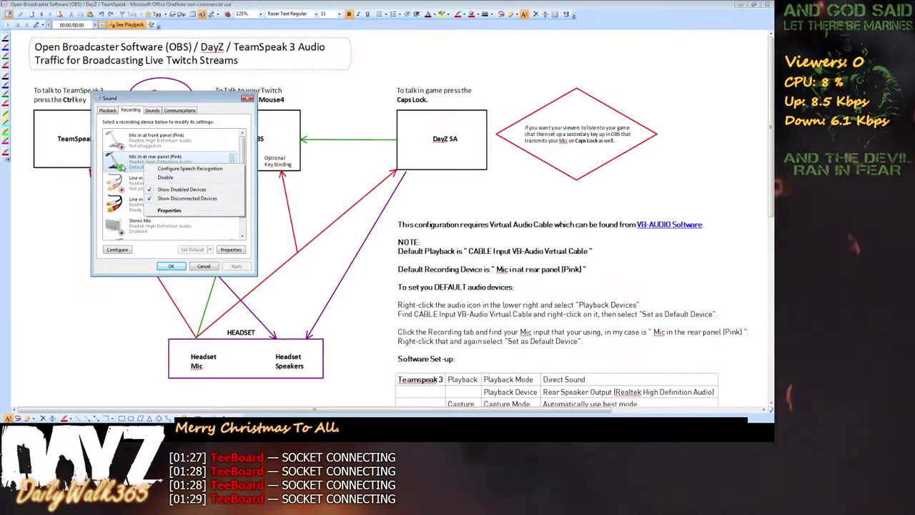
pyautogui.click(123, 169)
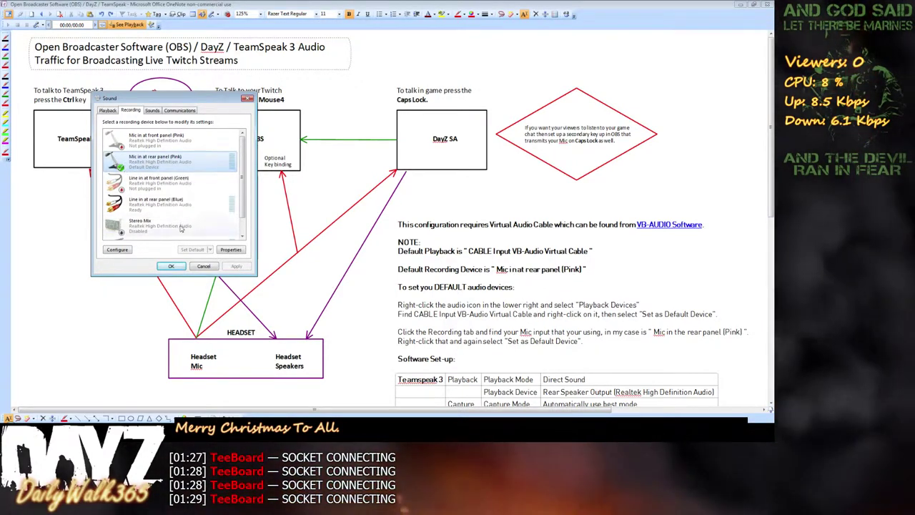
pyautogui.click(172, 266)
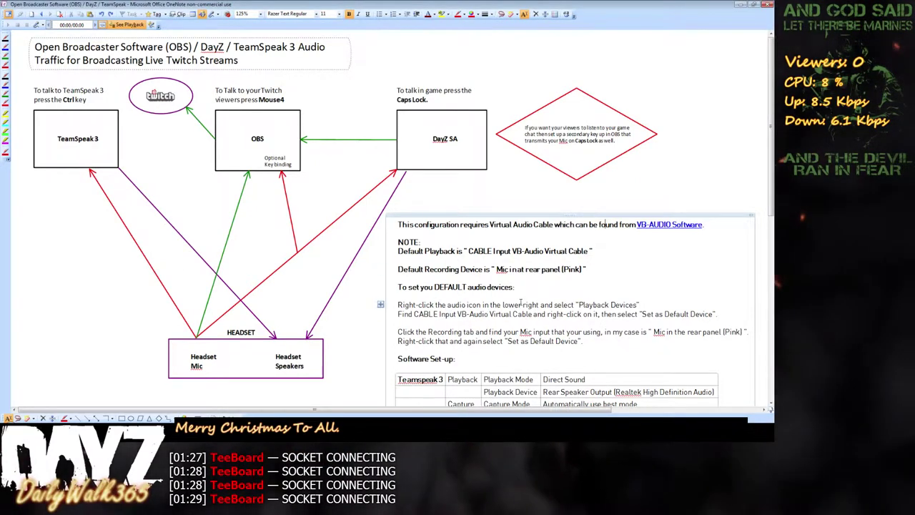
# - Set TeamSpeak 3's playback mode to Direct Sound, keeping the Default playback device
pyautogui.scroll(-3, 520, 303)
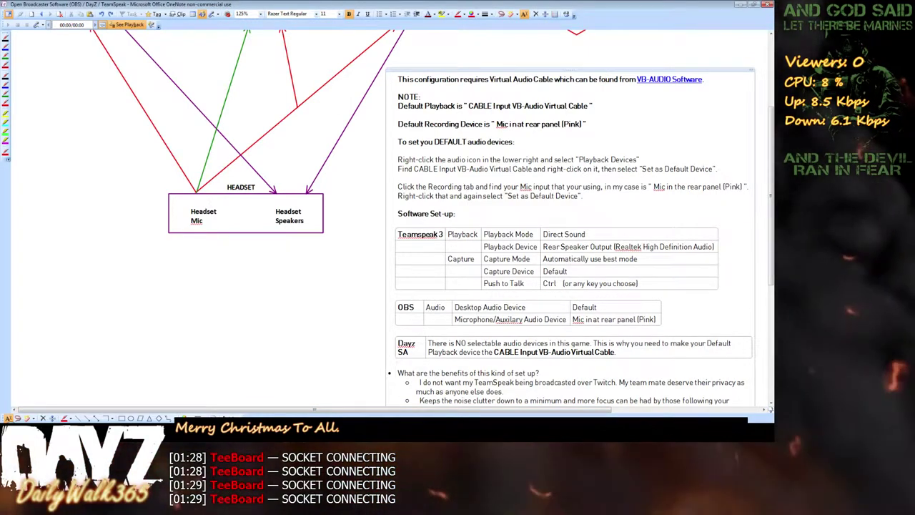
pyautogui.hotkey('alt', 'Tab')
pyautogui.moveTo(213, 9); pyautogui.dragTo(148, 60)
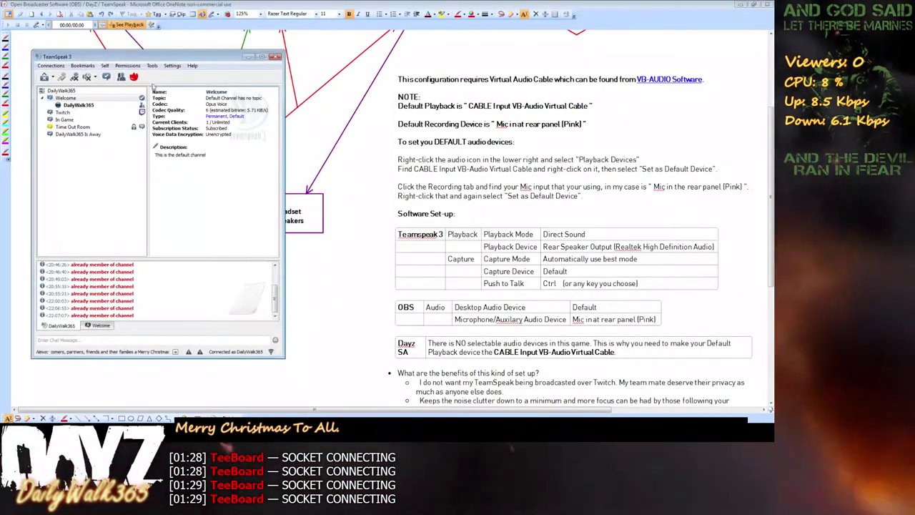
pyautogui.click(172, 65)
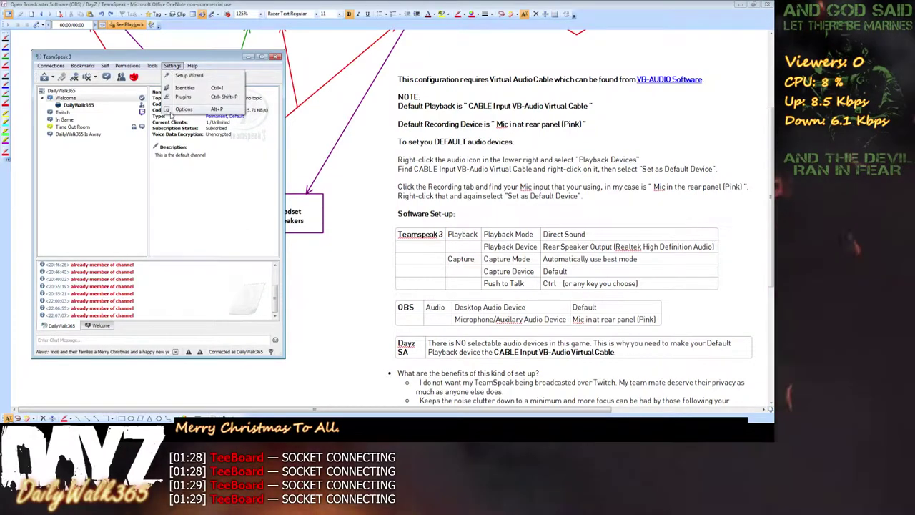
pyautogui.click(182, 110)
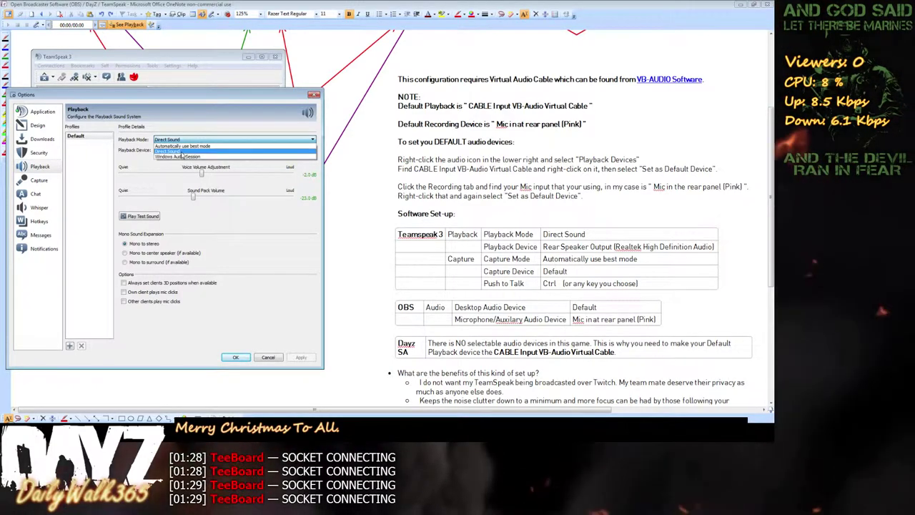
pyautogui.click(182, 152)
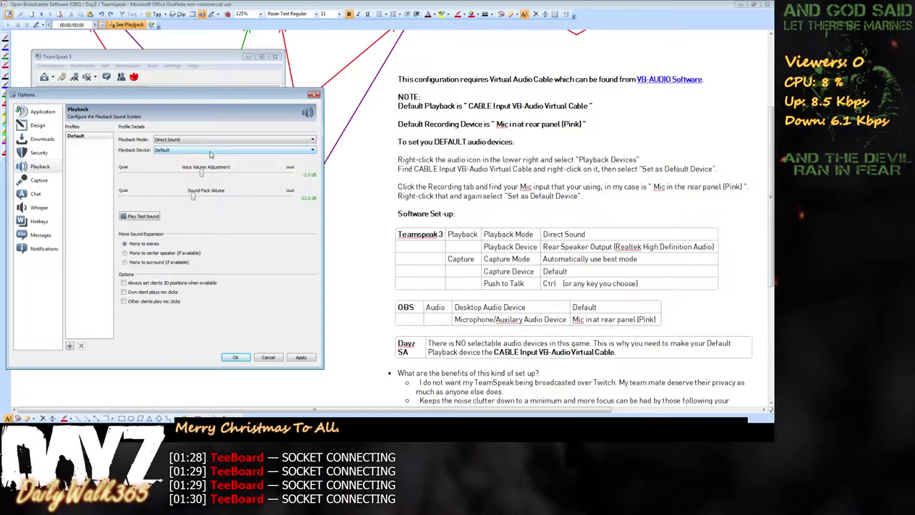
pyautogui.click(38, 182)
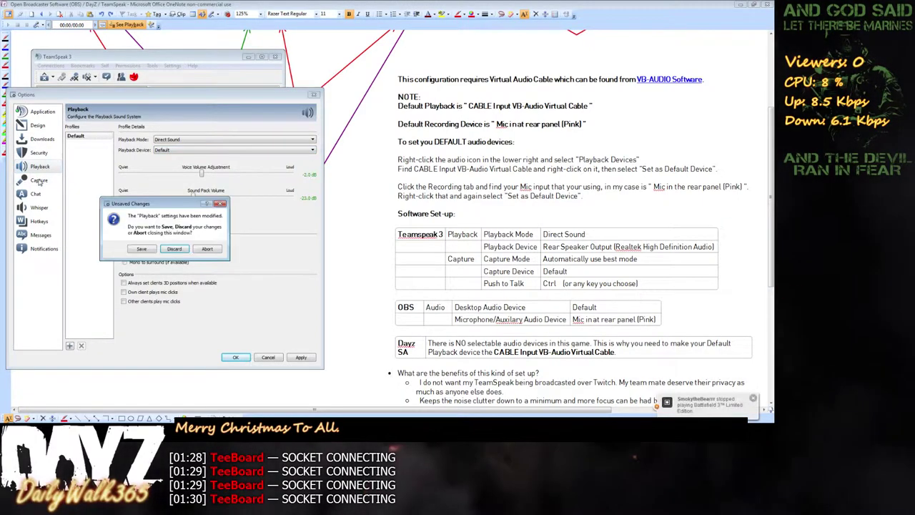
# - Save the playback changes, keep capture on automatic best mode and Default device, and close Options
pyautogui.click(142, 249)
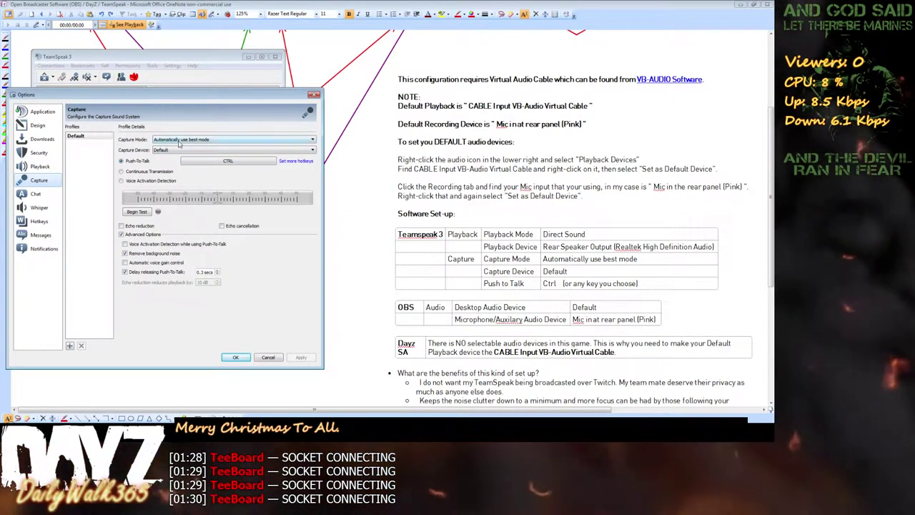
pyautogui.click(223, 142)
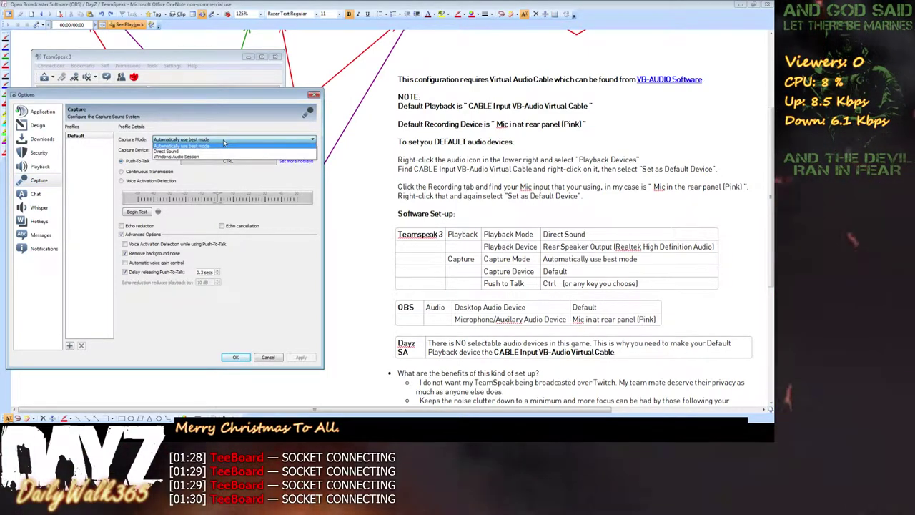
pyautogui.click(224, 145)
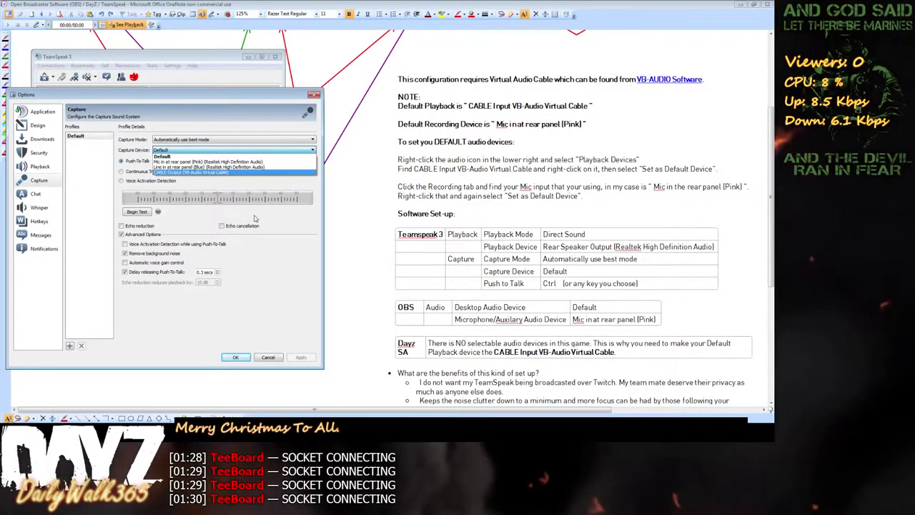
pyautogui.click(299, 238)
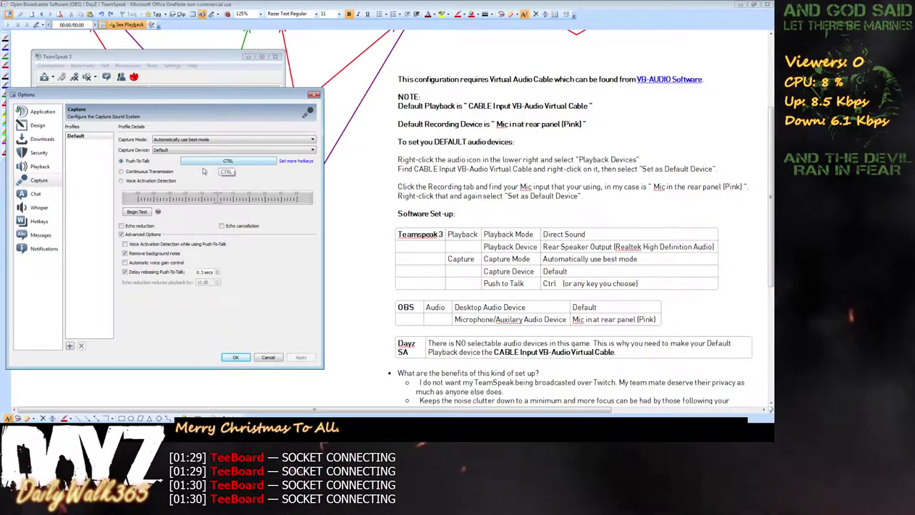
pyautogui.click(236, 357)
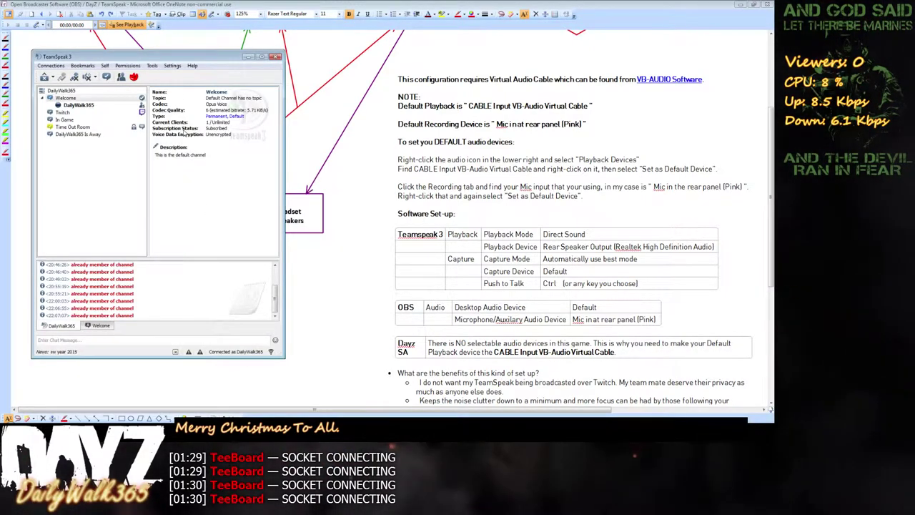
# - Bring OBS into view and confirm its desktop and microphone audio devices are both Default
pyautogui.moveTo(166, 59); pyautogui.dragTo(278, 0)
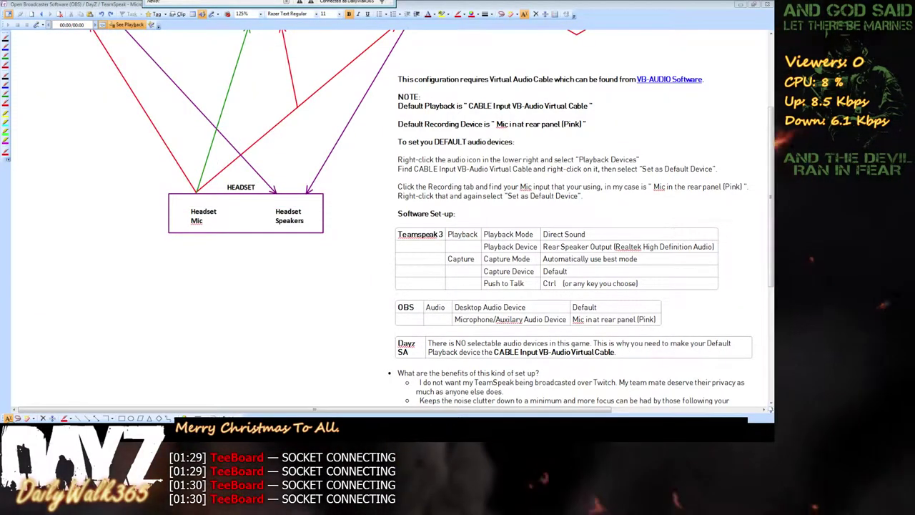
pyautogui.moveTo(278, 0); pyautogui.dragTo(151, 78)
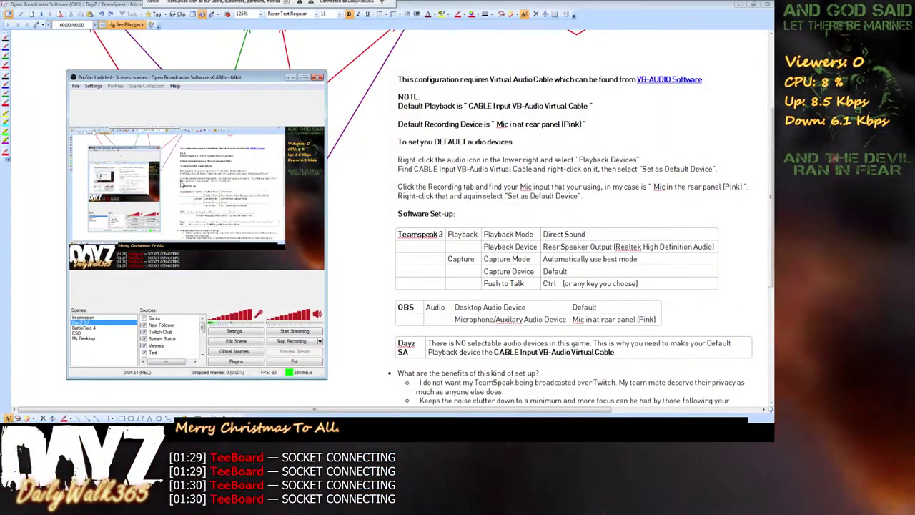
pyautogui.click(235, 332)
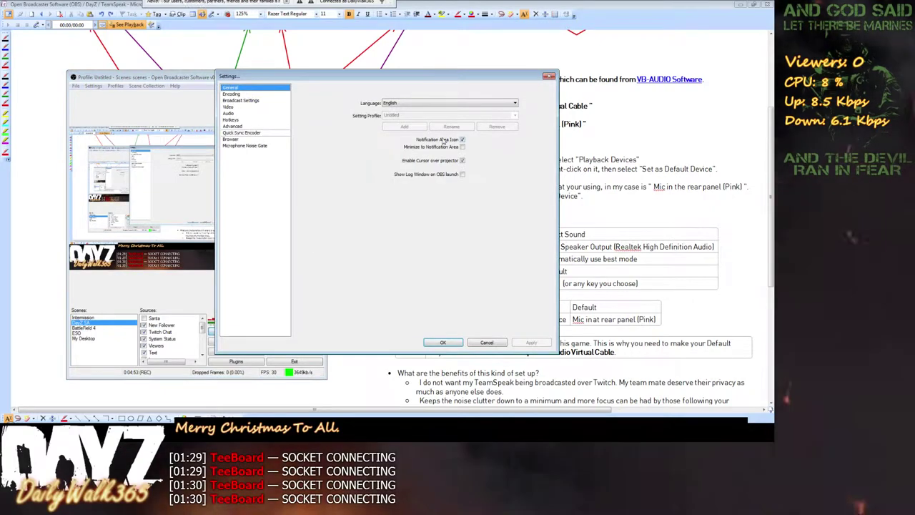
pyautogui.click(228, 113)
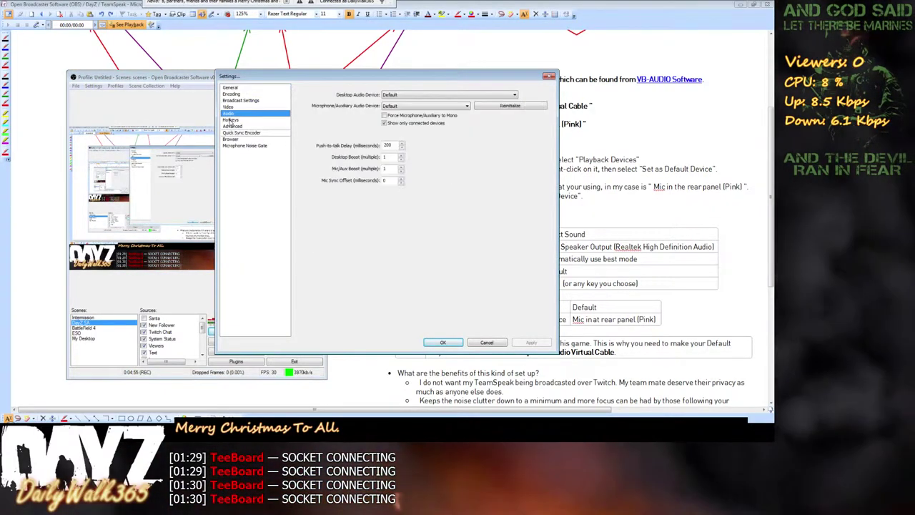
pyautogui.moveTo(332, 76); pyautogui.dragTo(159, 74)
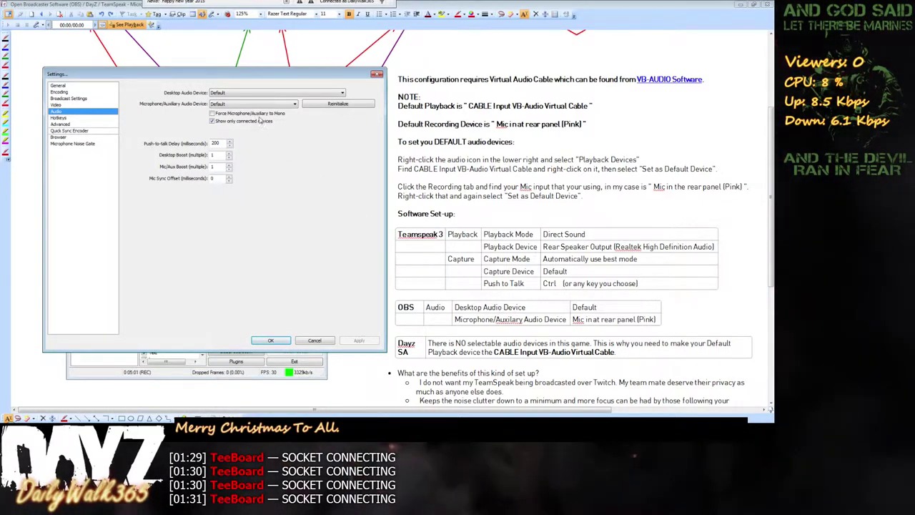
pyautogui.click(268, 96)
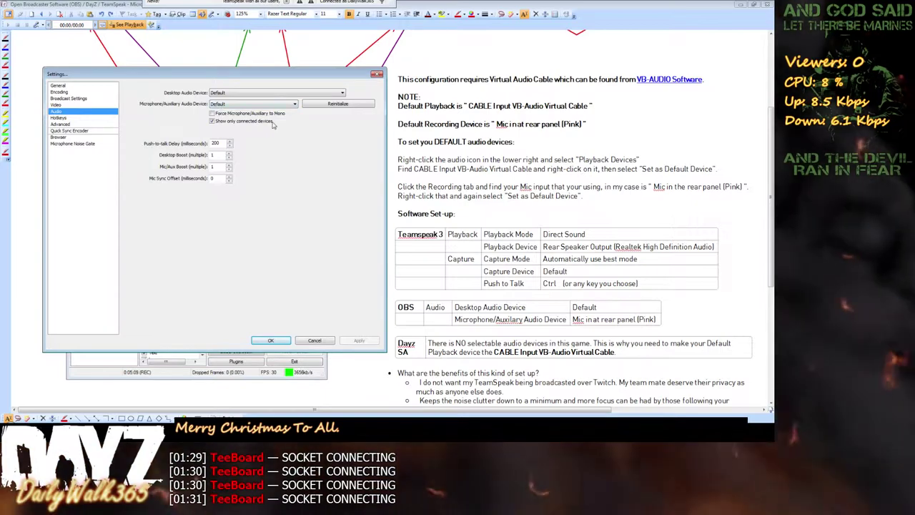
# - Assign Caps Lock as the second push-to-talk hotkey in OBS and save
pyautogui.click(71, 117)
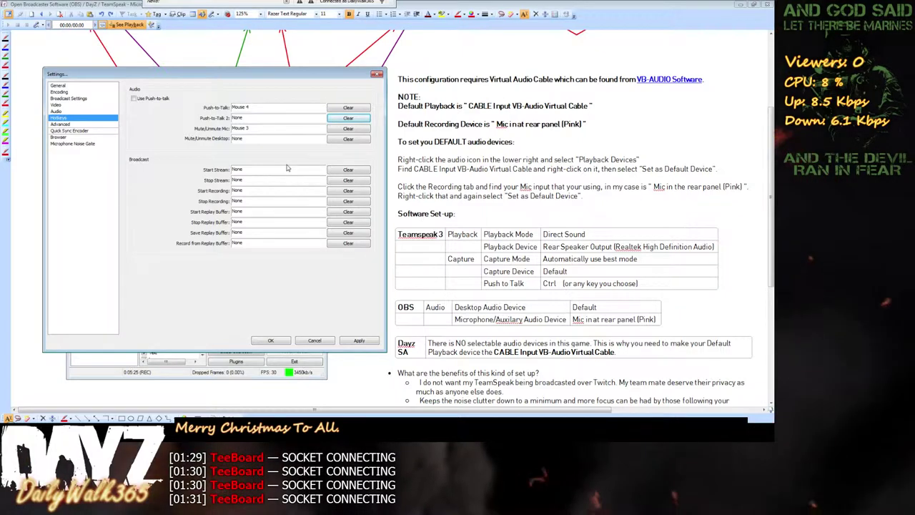
pyautogui.click(271, 122)
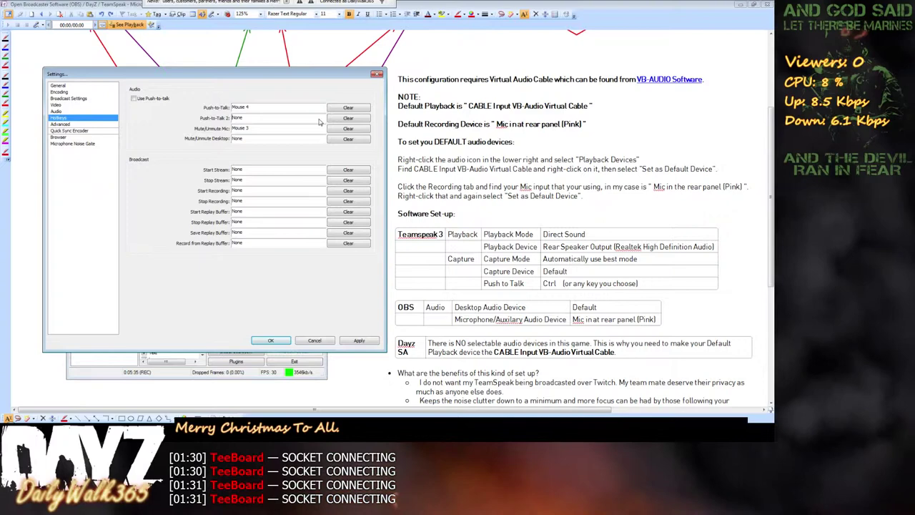
pyautogui.press('capslock')
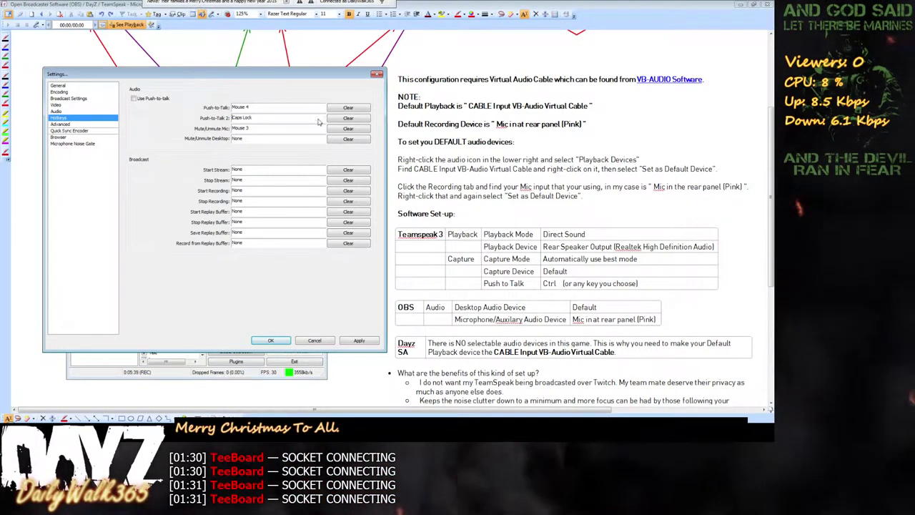
pyautogui.click(270, 341)
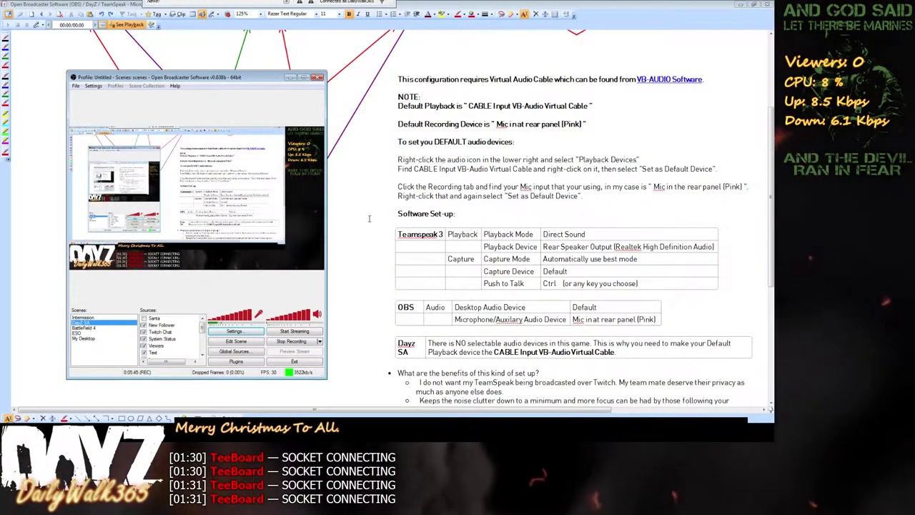
# - Move the OBS window off the headset diagram and scroll down the OneNote notes
pyautogui.moveTo(232, 81); pyautogui.dragTo(564, 0)
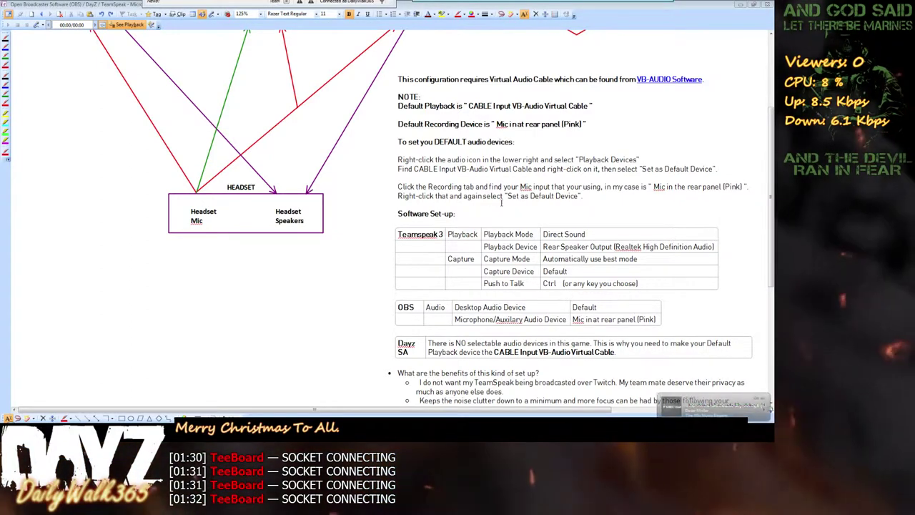
pyautogui.click(337, 230)
pyautogui.scroll(-4, 325, 152)
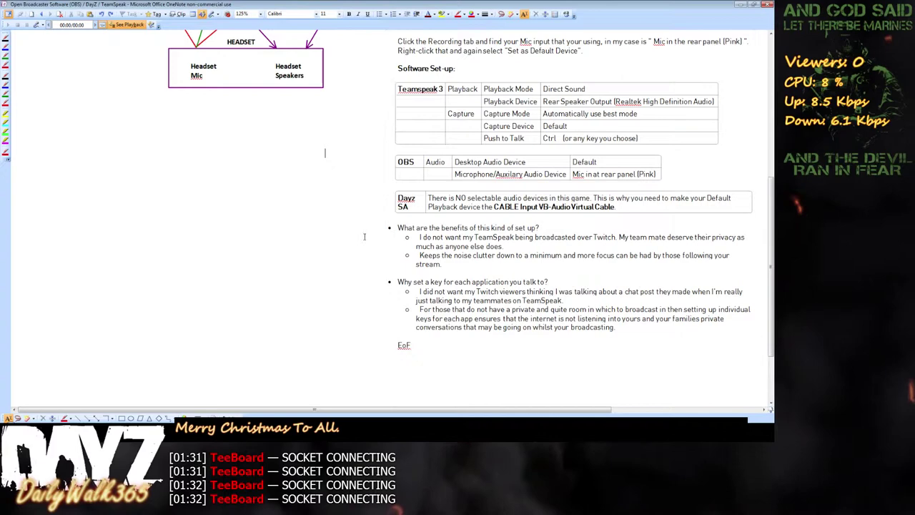
pyautogui.scroll(5, 364, 237)
pyautogui.scroll(-5, 364, 235)
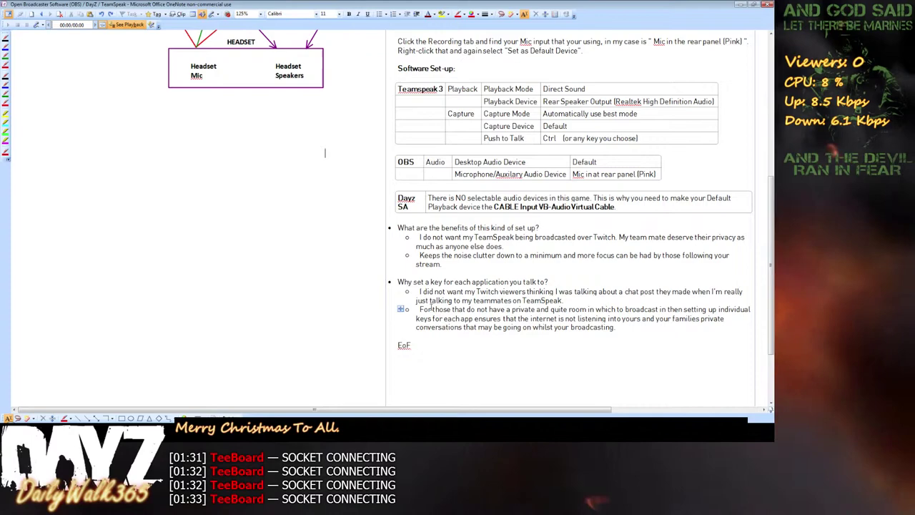
pyautogui.scroll(5, 361, 300)
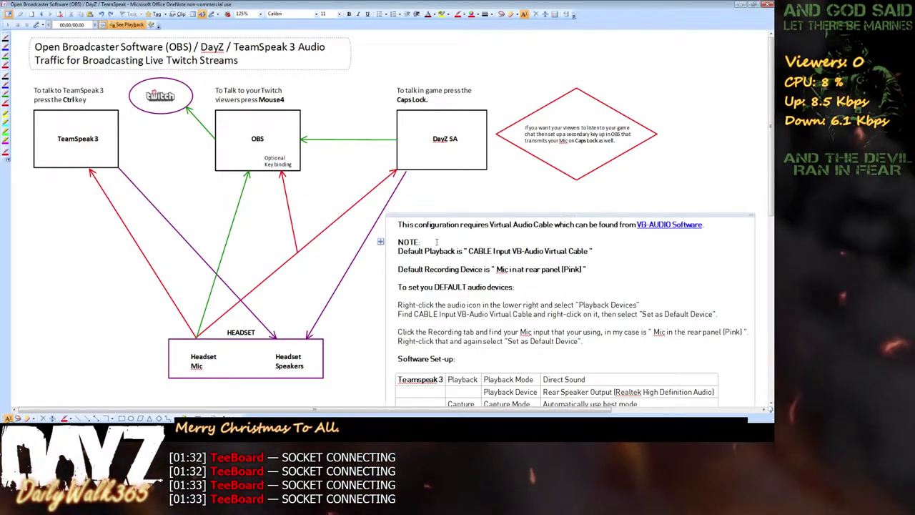
# - Place the OBS window to the right of the diagram and refocus the OneNote notes
pyautogui.scroll(-10, 544, 250)
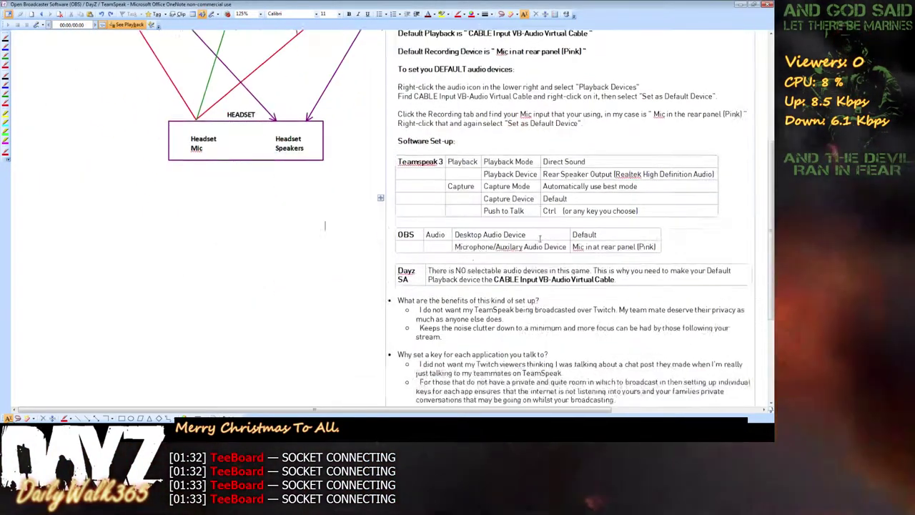
pyautogui.scroll(10, 540, 242)
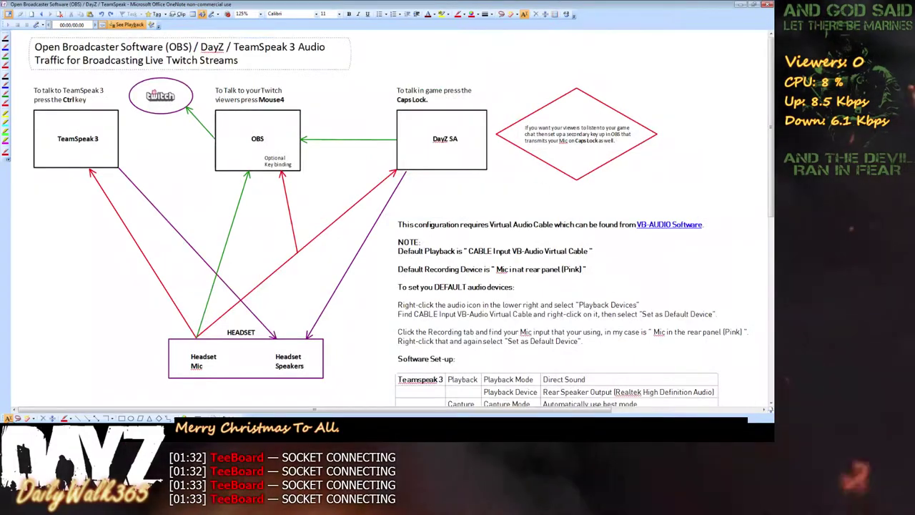
pyautogui.hotkey('alt', 'Tab')
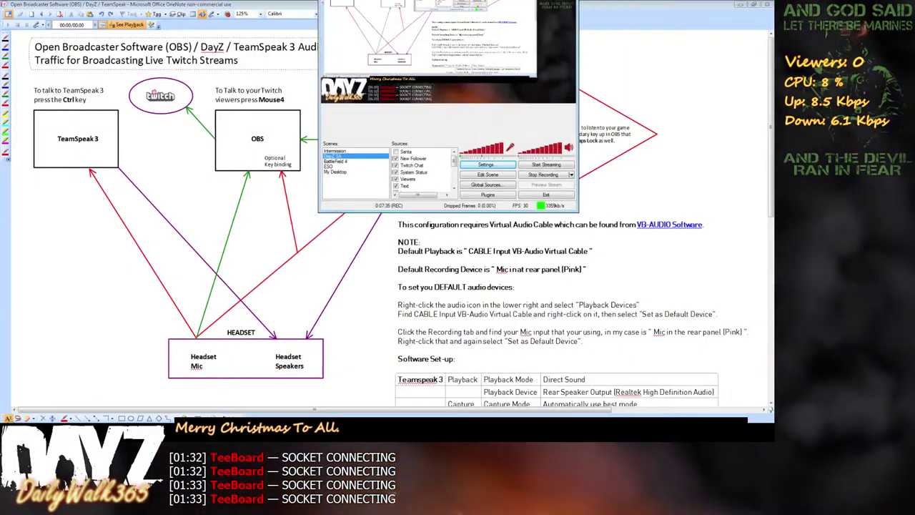
pyautogui.moveTo(478, 74); pyautogui.dragTo(555, 83)
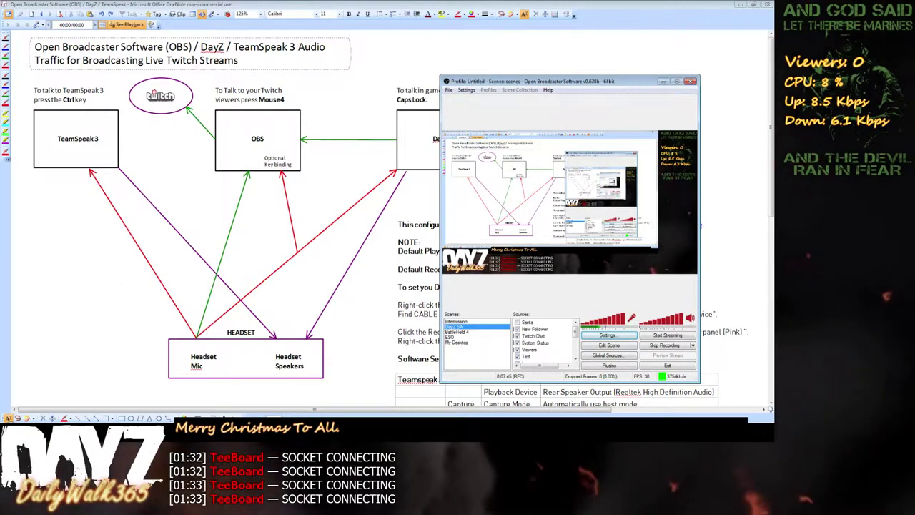
pyautogui.click(701, 225)
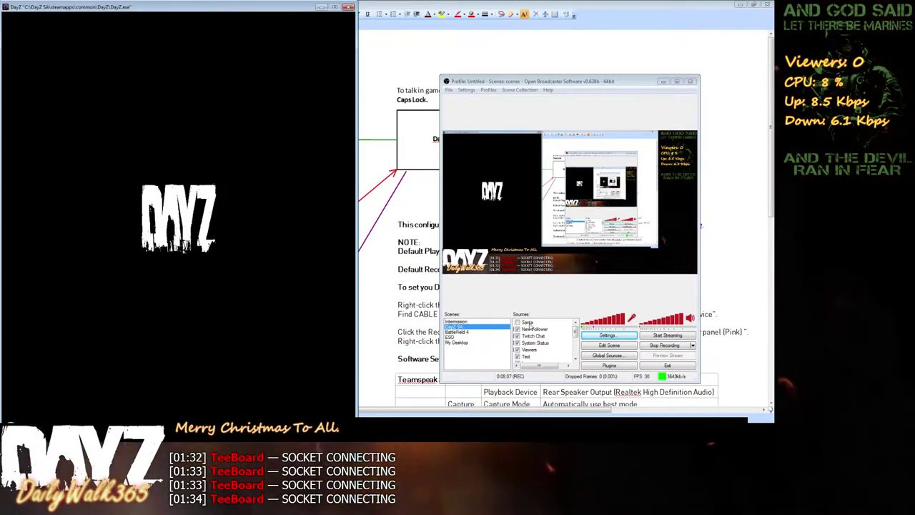
# - Remove the Santa source from the OBS sources list, then return focus to DayZ
pyautogui.rightClick(541, 323)
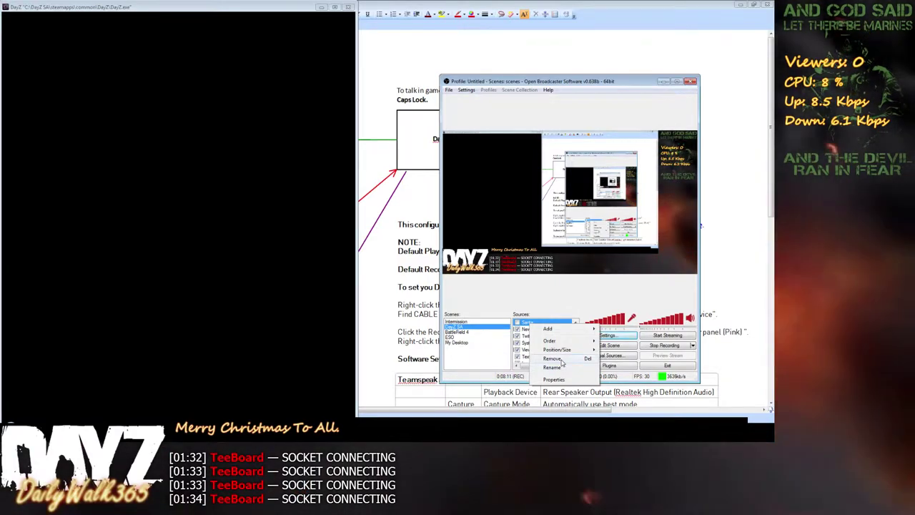
pyautogui.click(562, 363)
pyautogui.click(411, 238)
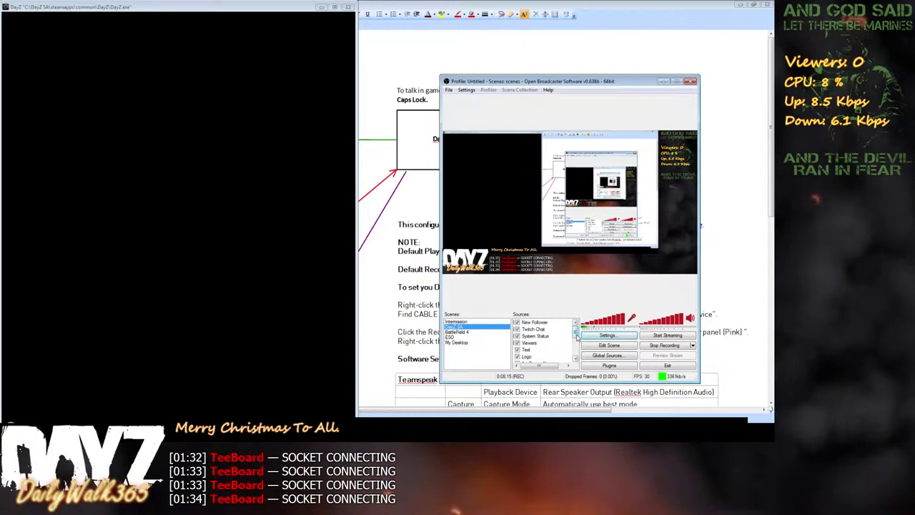
pyautogui.scroll(-2, 577, 345)
pyautogui.moveTo(577, 345); pyautogui.dragTo(581, 357)
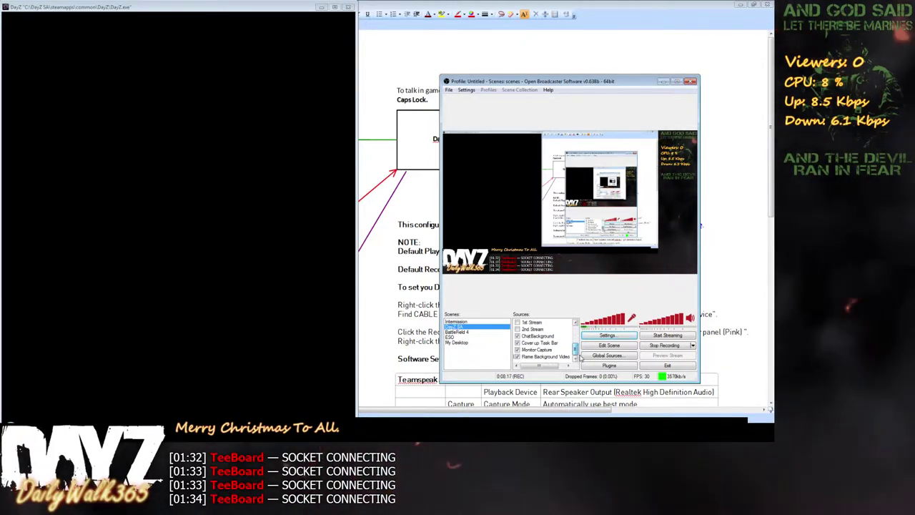
pyautogui.click(189, 230)
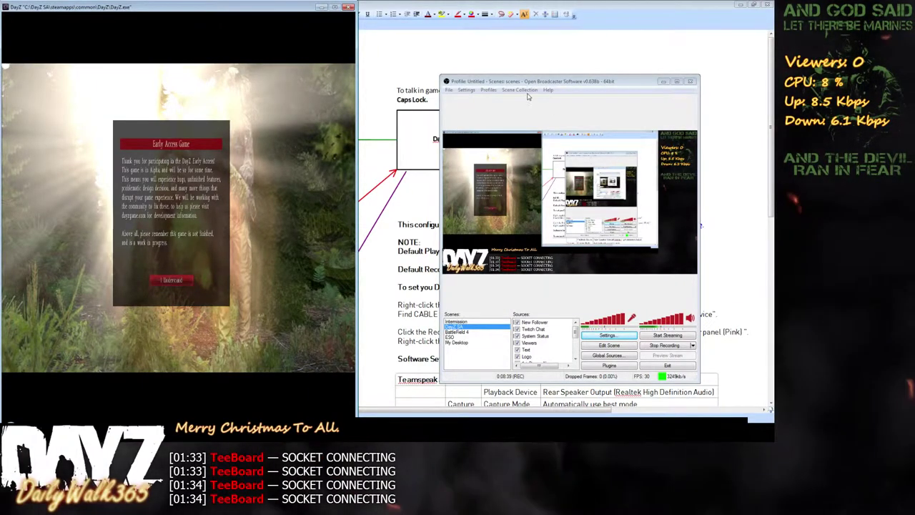
# - Enable OBS push-to-talk with Mouse 4 and Caps Lock, apply, and close settings
pyautogui.click(608, 336)
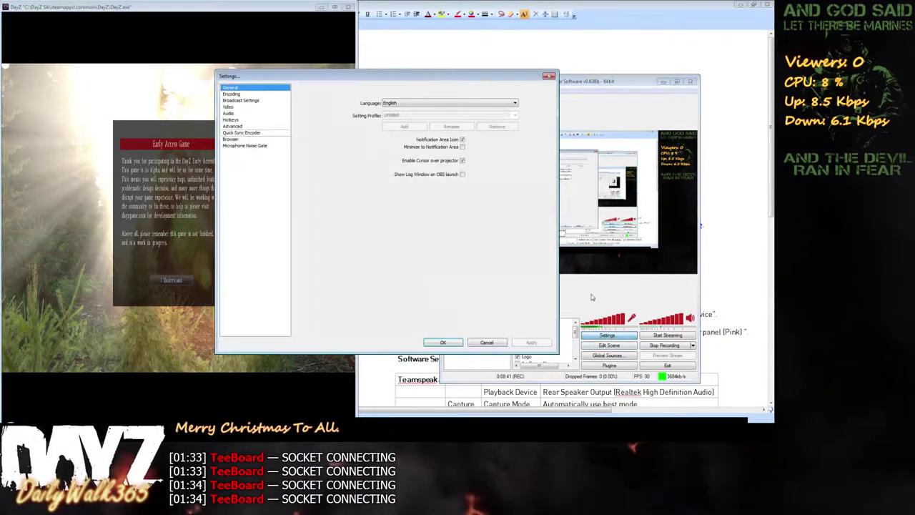
pyautogui.click(229, 113)
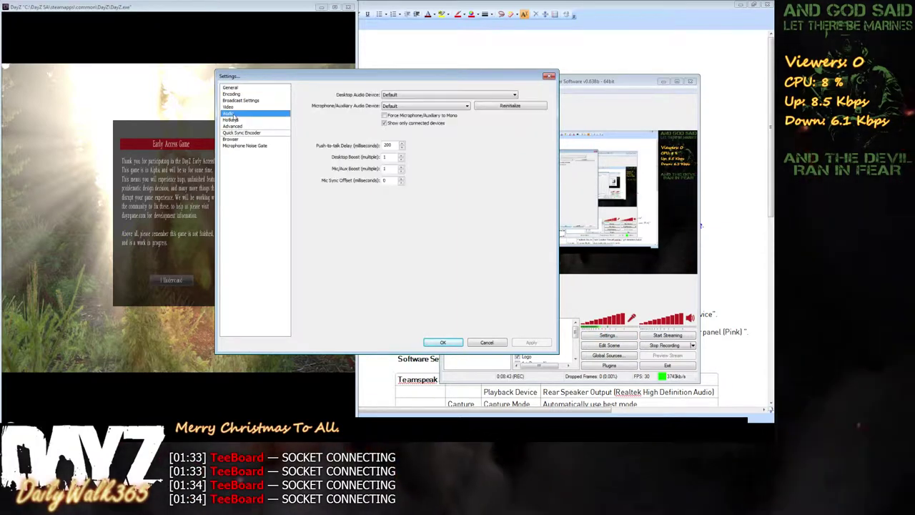
pyautogui.click(231, 119)
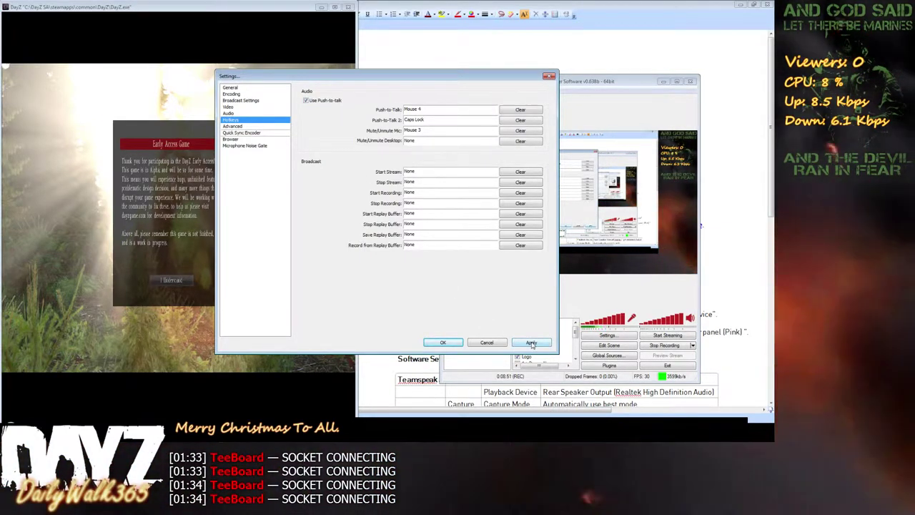
pyautogui.click(531, 344)
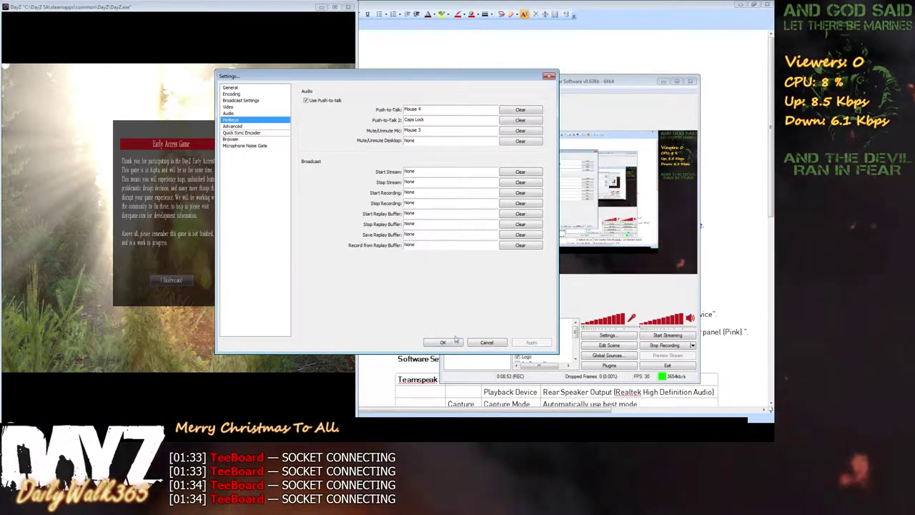
pyautogui.click(444, 343)
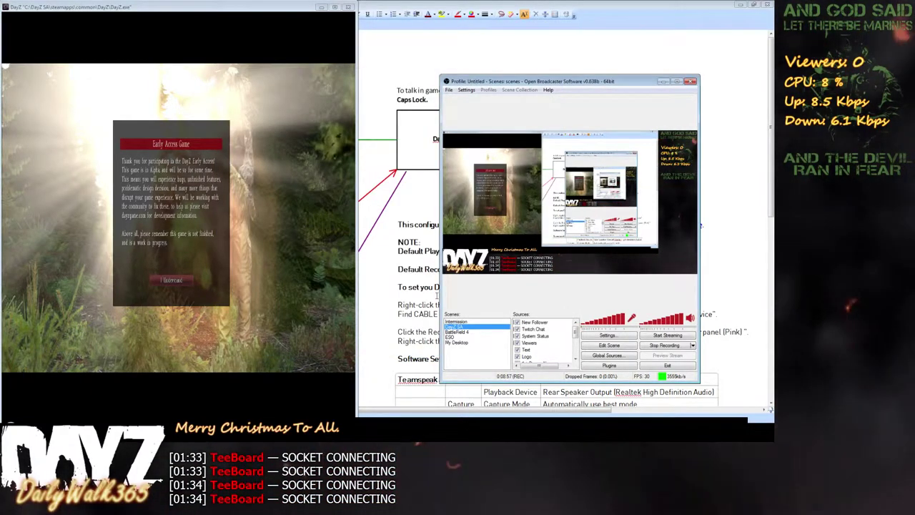
# - Show the Database Details clipping page in OneNote, then return to OBS and the DayZ window
pyautogui.click(450, 342)
pyautogui.hotkey('ctrl', 'pagedown')
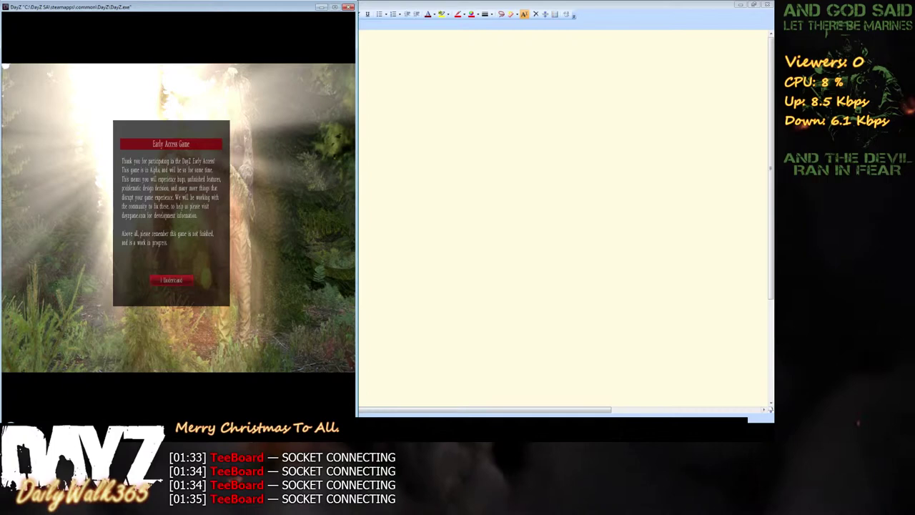
pyautogui.hotkey('alt', 'Tab')
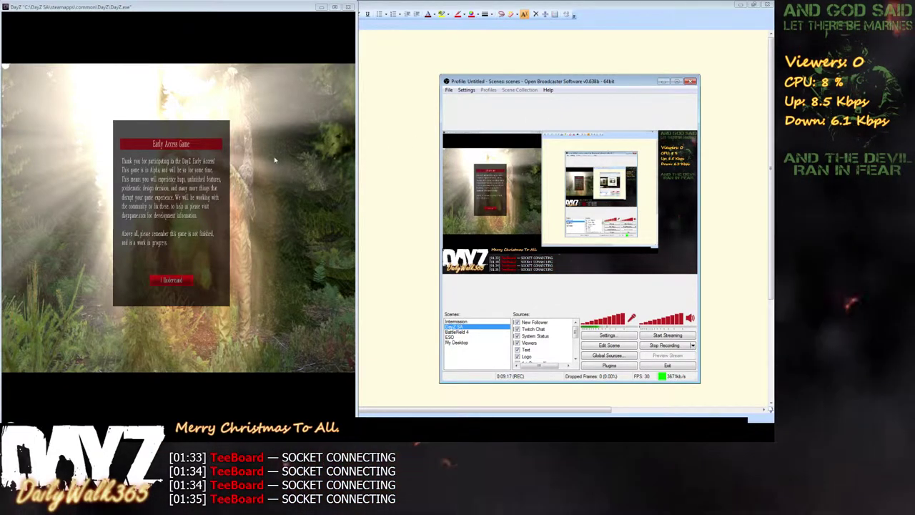
pyautogui.click(270, 158)
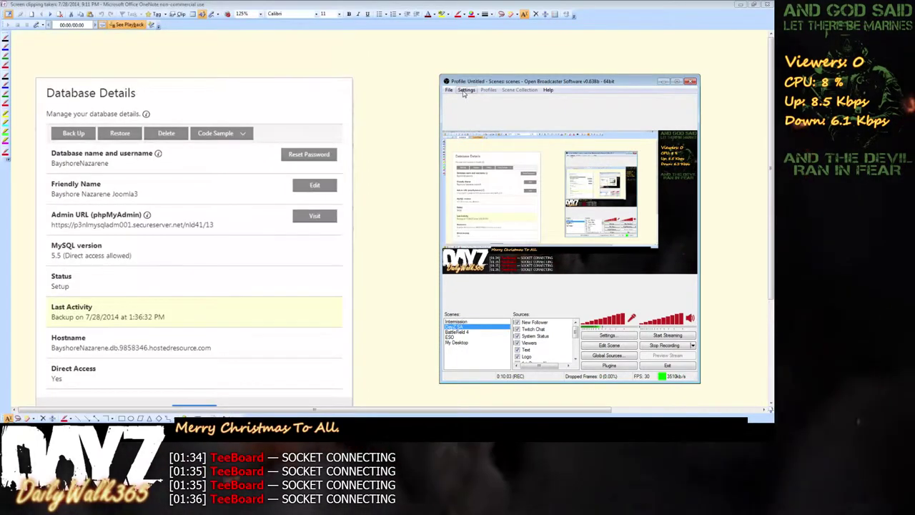
# - Turn off Use Push-to-talk in the OBS Hotkeys settings and save
pyautogui.click(482, 104)
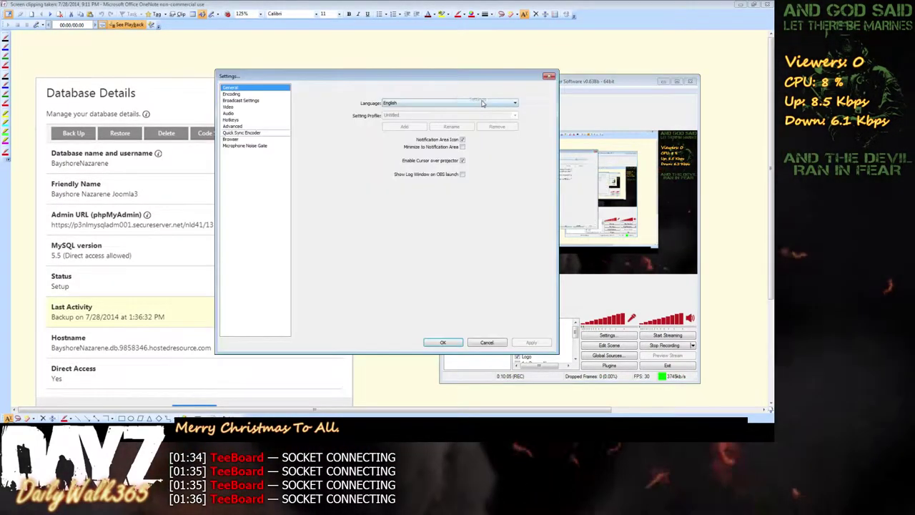
pyautogui.click(231, 120)
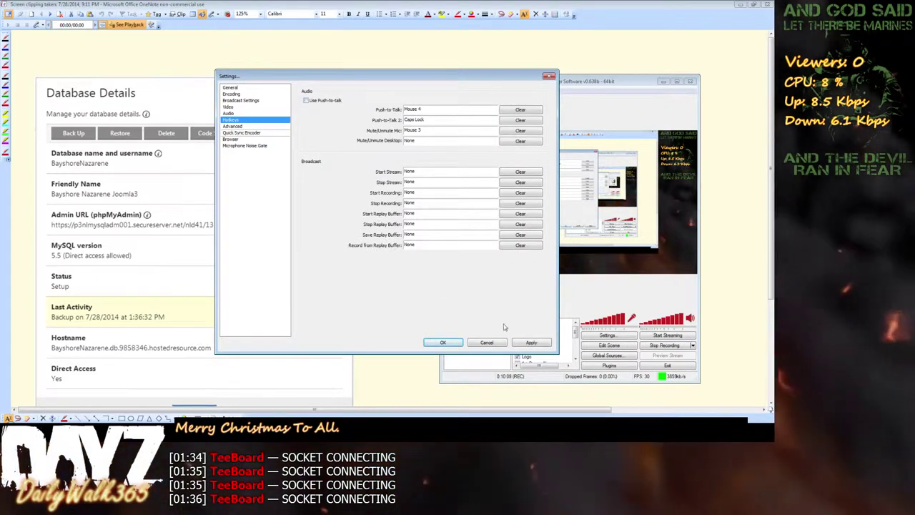
pyautogui.click(444, 342)
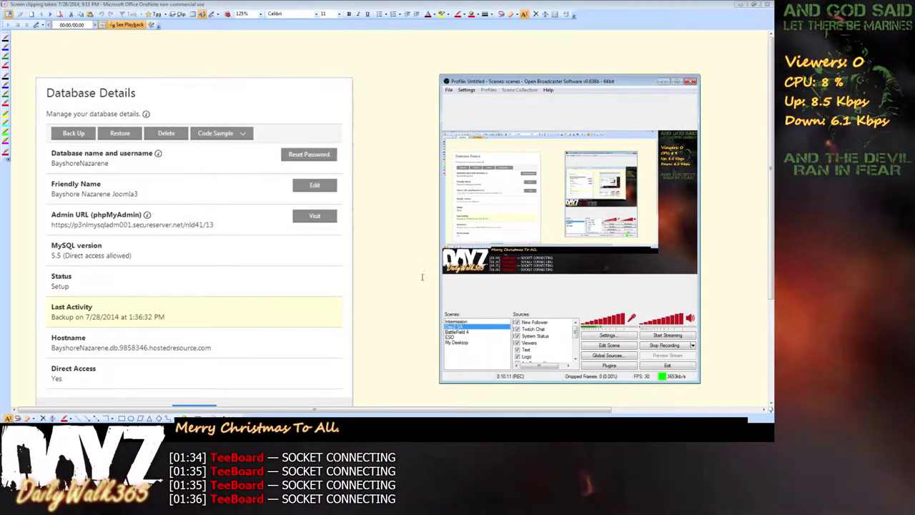
# - Drag the OBS window off the OneNote notes
pyautogui.moveTo(536, 86); pyautogui.dragTo(510, 0)
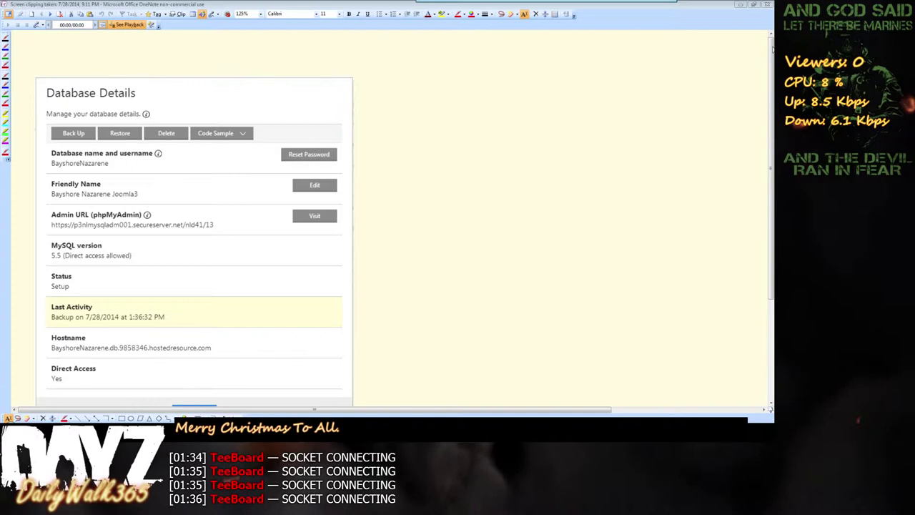
pyautogui.moveTo(772, 53); pyautogui.dragTo(755, 44)
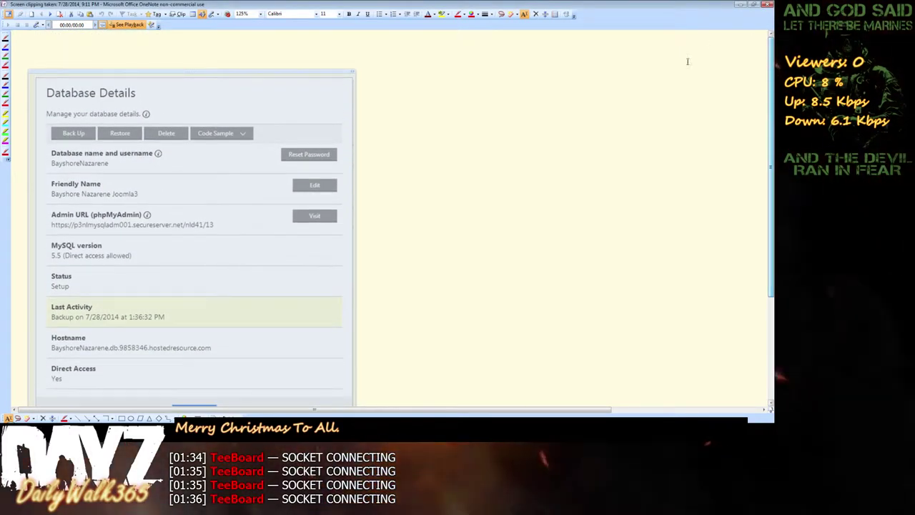
# - Go to the OBS / DayZ / TeamSpeak 3 audio page and restore full page view
pyautogui.press('F11')
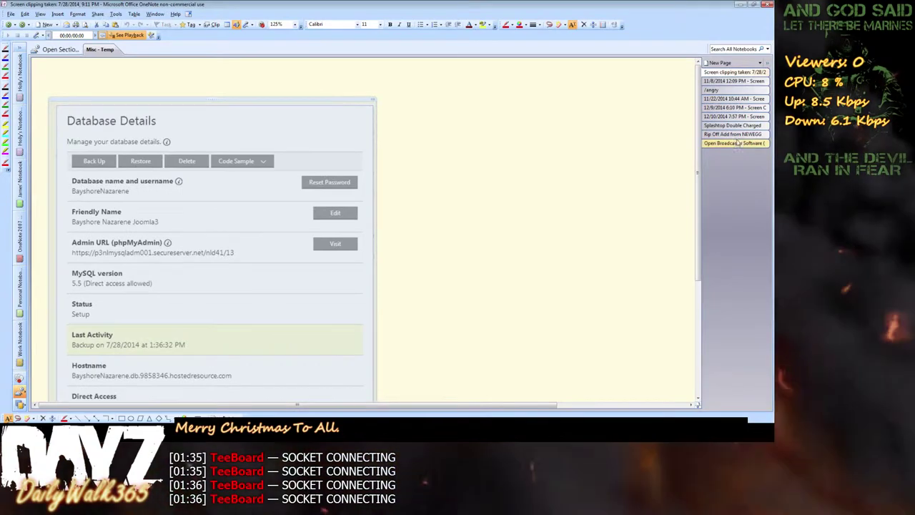
pyautogui.click(737, 143)
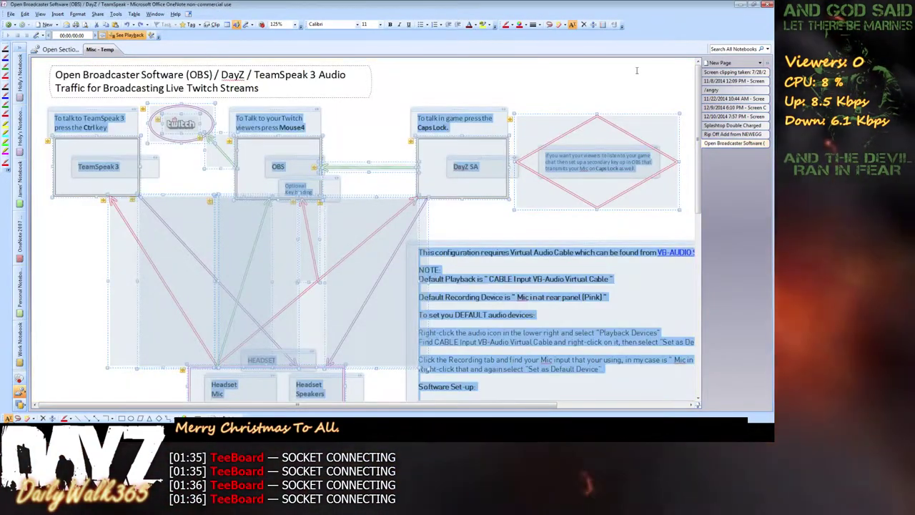
pyautogui.press('F11')
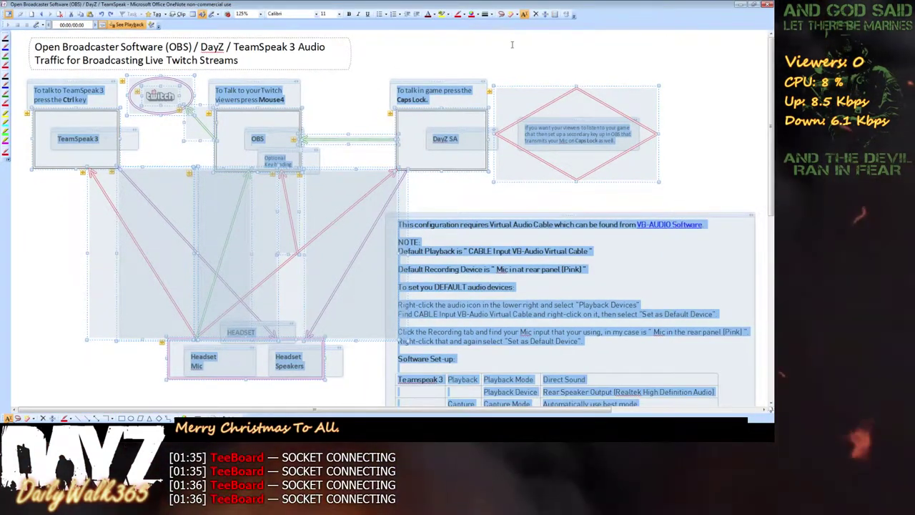
pyautogui.click(512, 45)
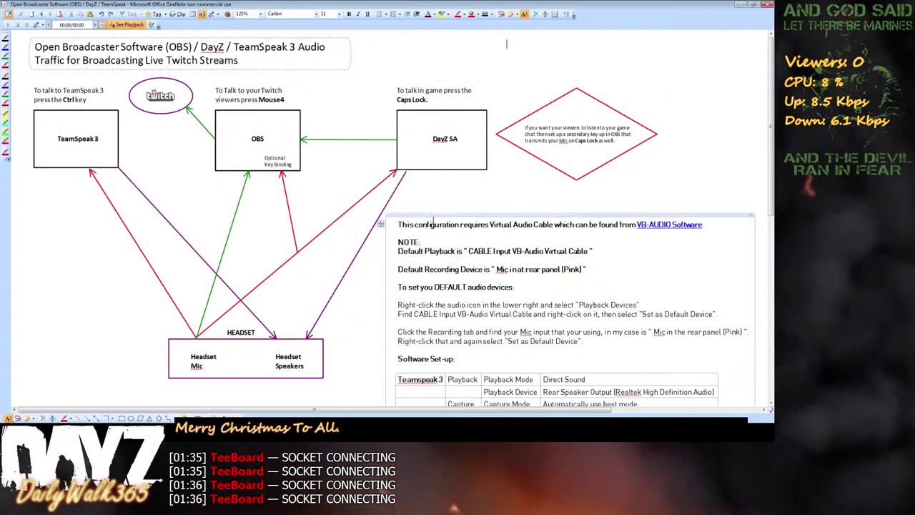